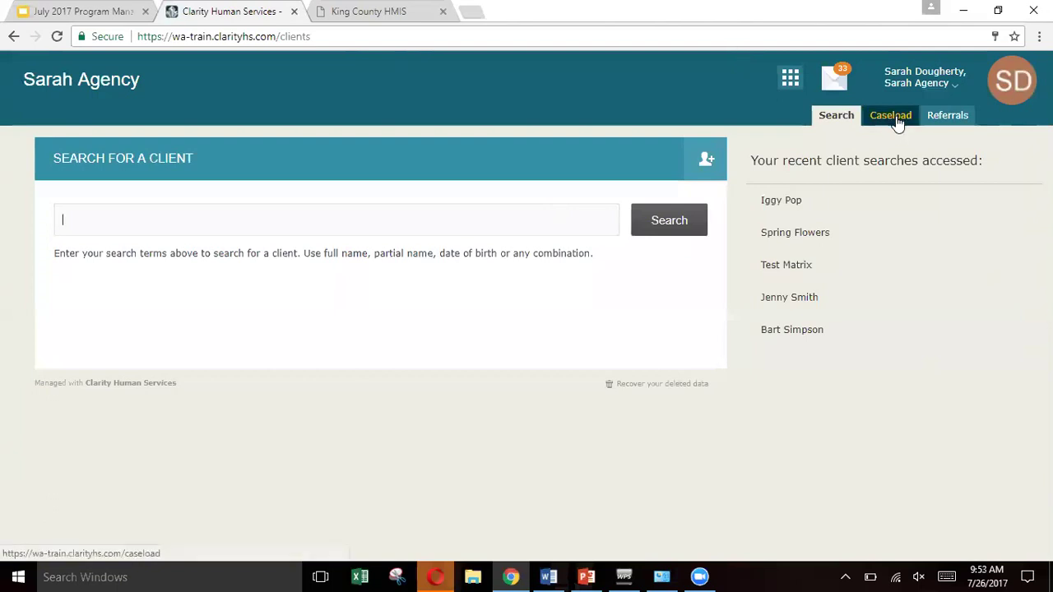
- Review the caseload's active, status due and case manager lists, and open the message inbox
{"action": "left_click", "coordinate": [891, 115]}
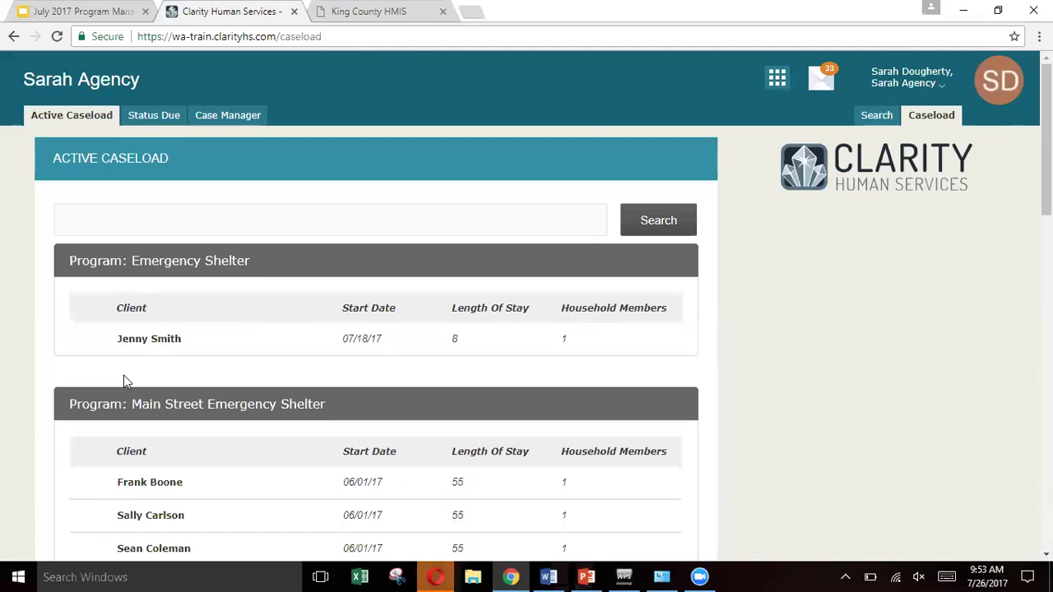
{"action": "left_click", "coordinate": [179, 121]}
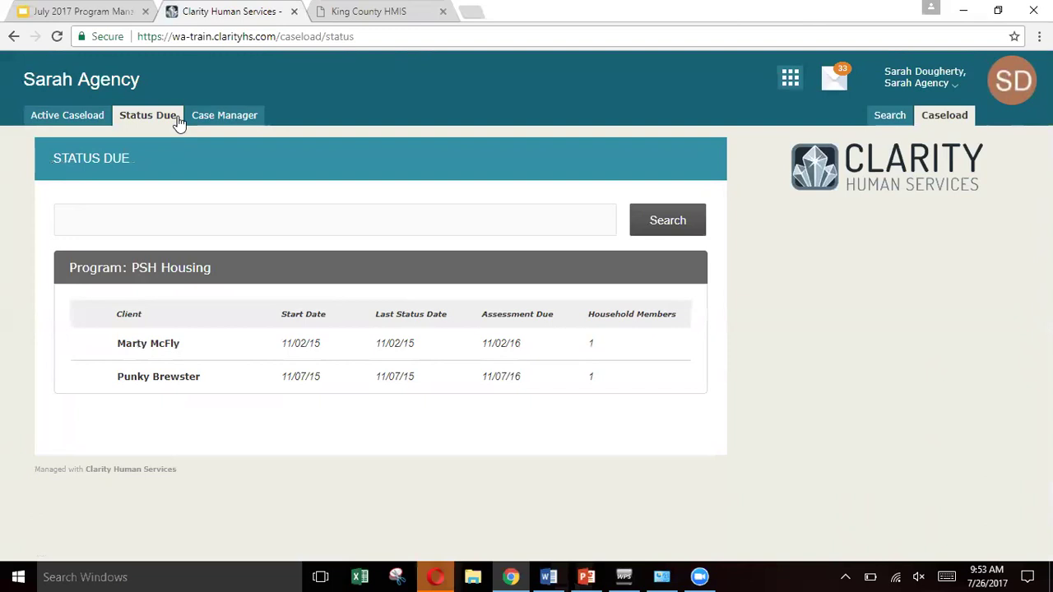
{"action": "left_click", "coordinate": [213, 114]}
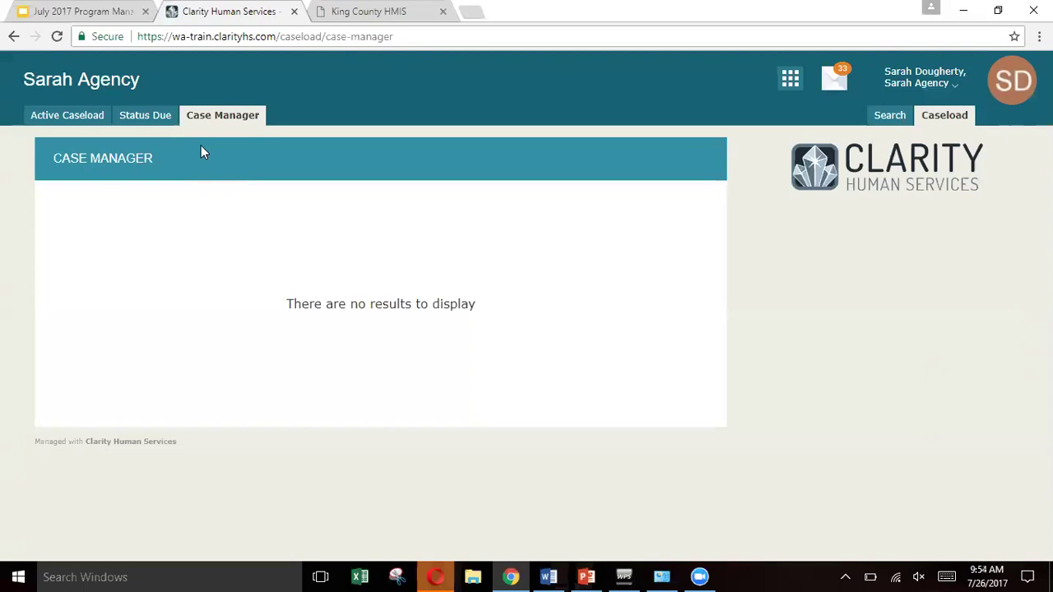
{"action": "left_click", "coordinate": [88, 119]}
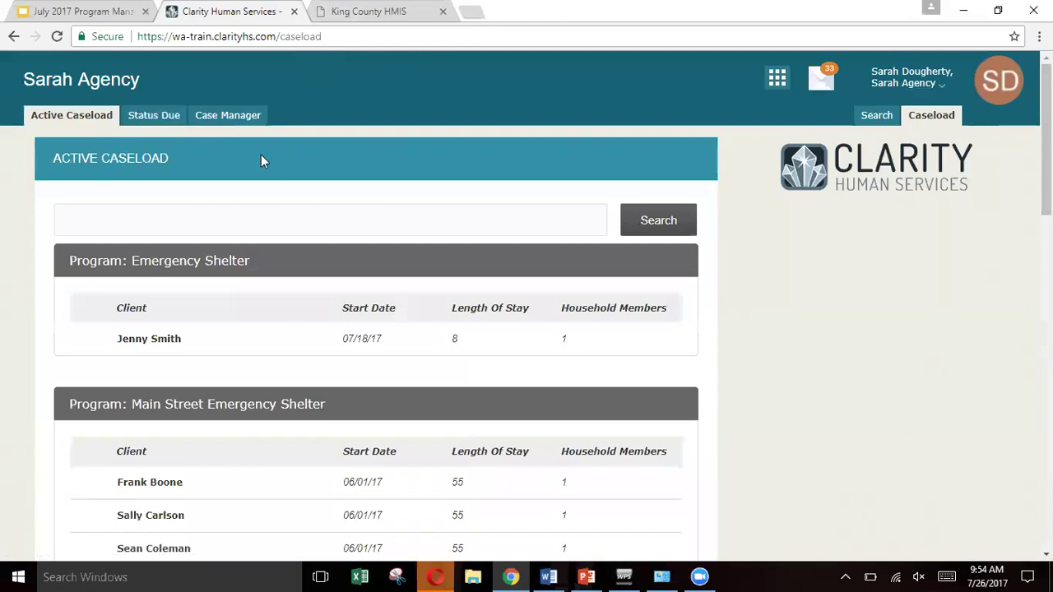
{"action": "left_click", "coordinate": [171, 120]}
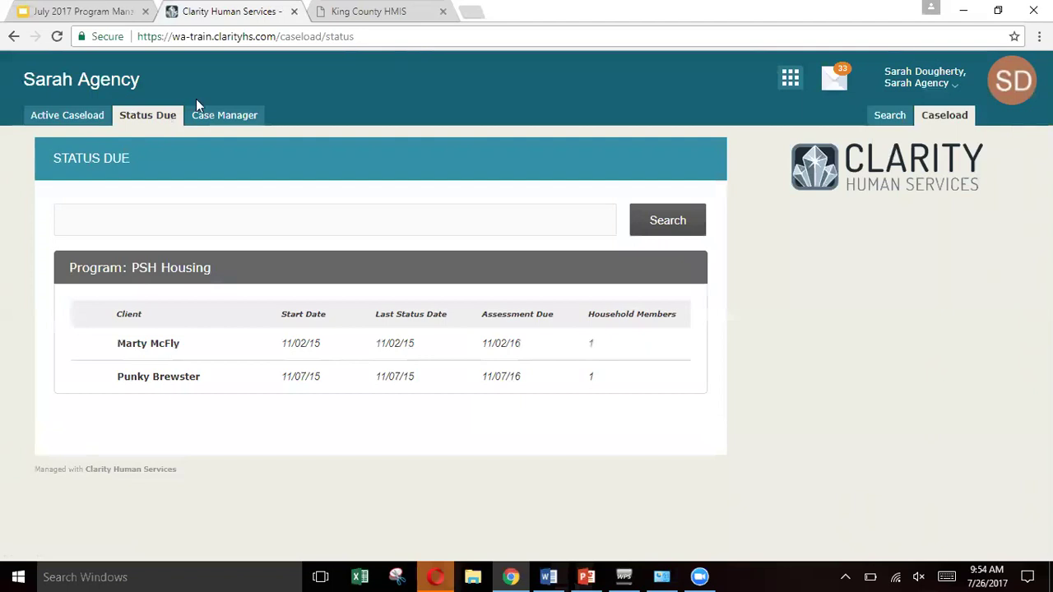
{"action": "left_click", "coordinate": [841, 82]}
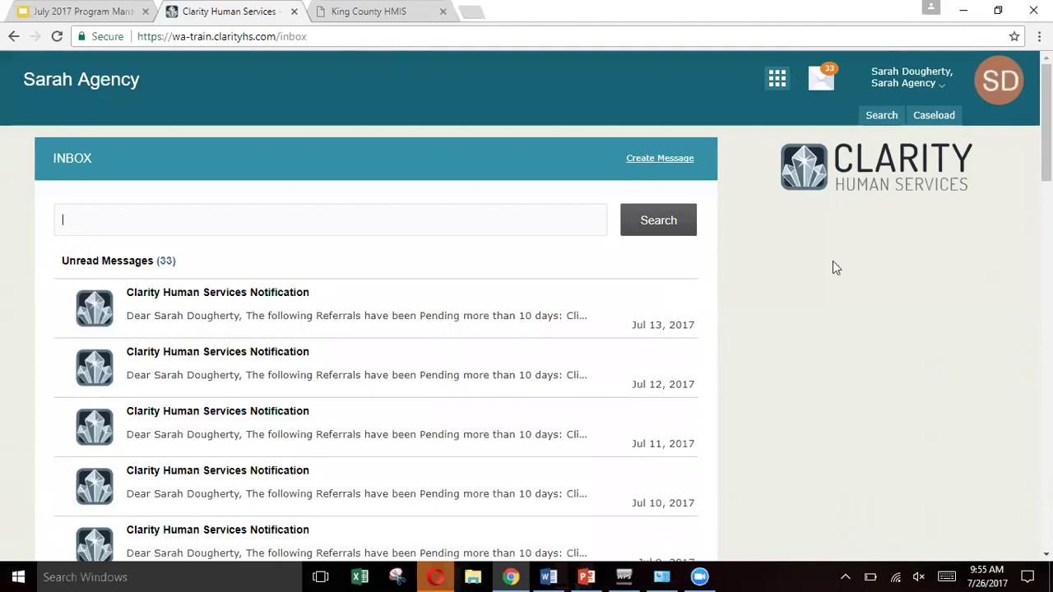
- Return to the client search, open the first recently accessed client's record and view their files and forms
{"action": "left_click", "coordinate": [892, 119]}
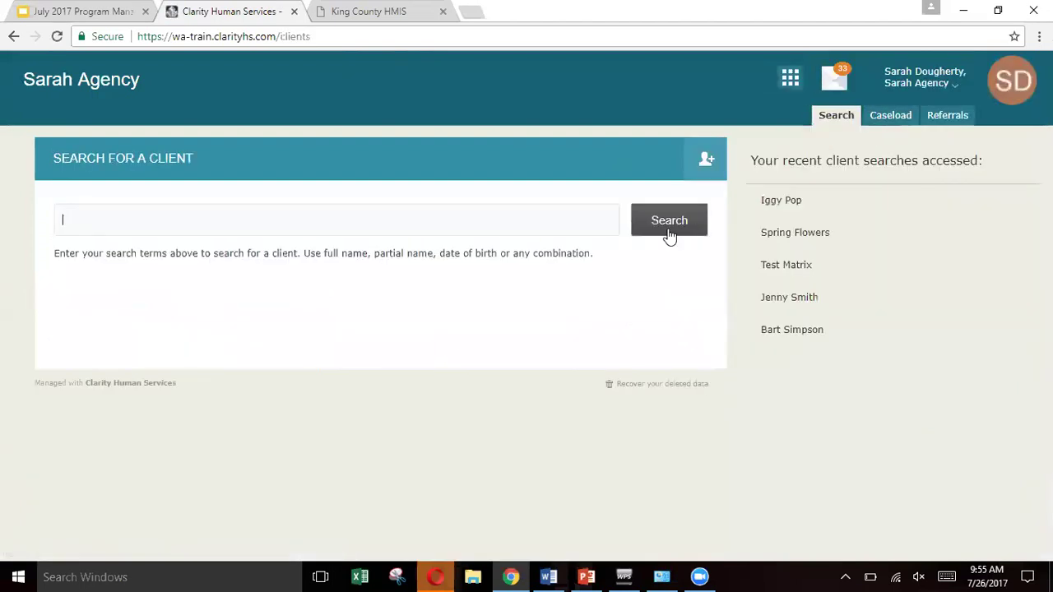
{"action": "left_click", "coordinate": [796, 206]}
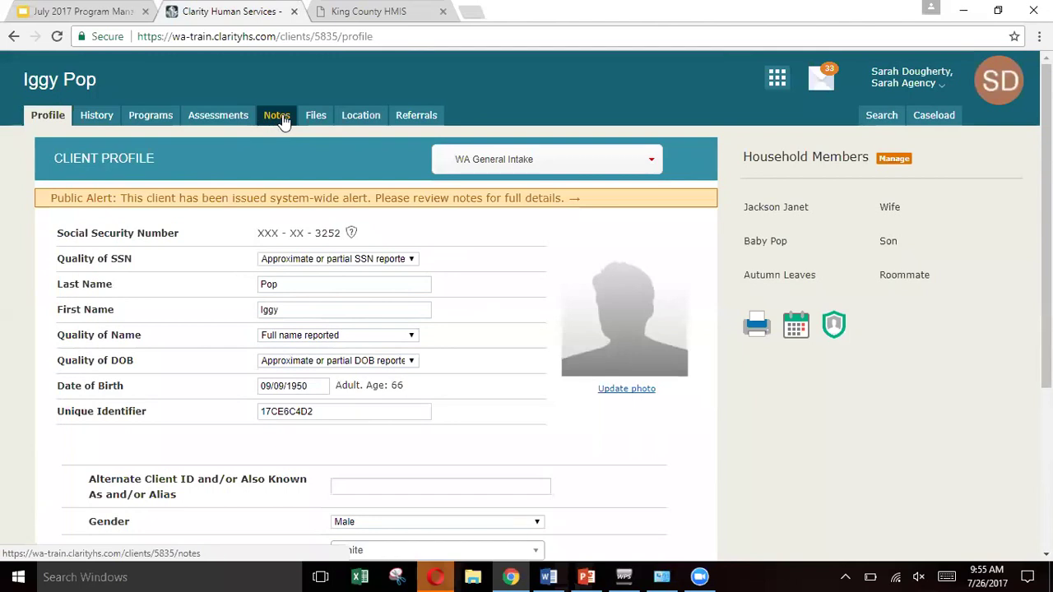
{"action": "left_click", "coordinate": [315, 119]}
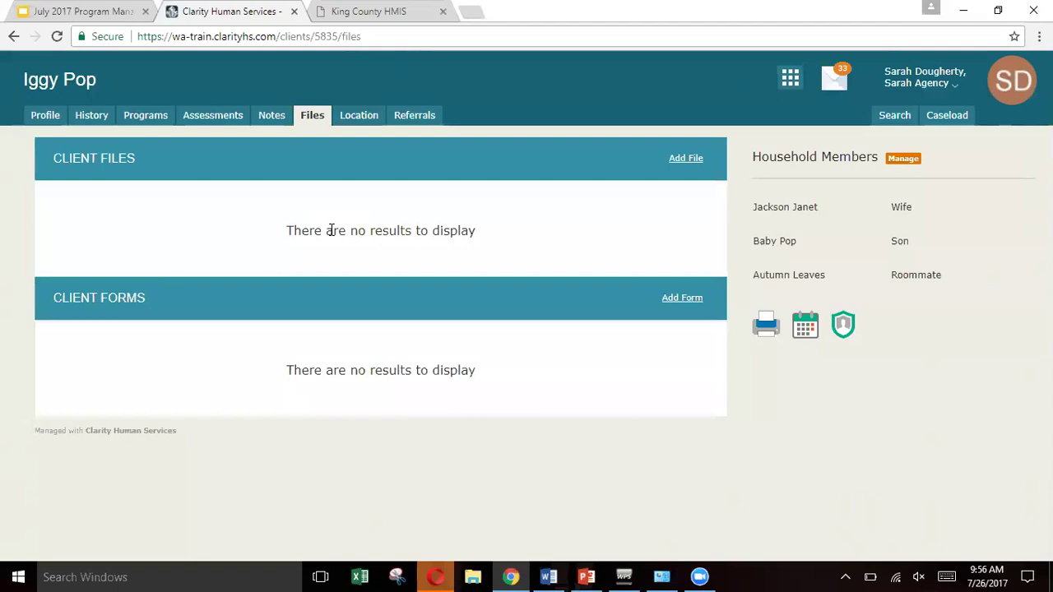
- View the client's program history and the service history of their Test Shelter enrollment, and dismiss the low battery warning
{"action": "left_click", "coordinate": [161, 116]}
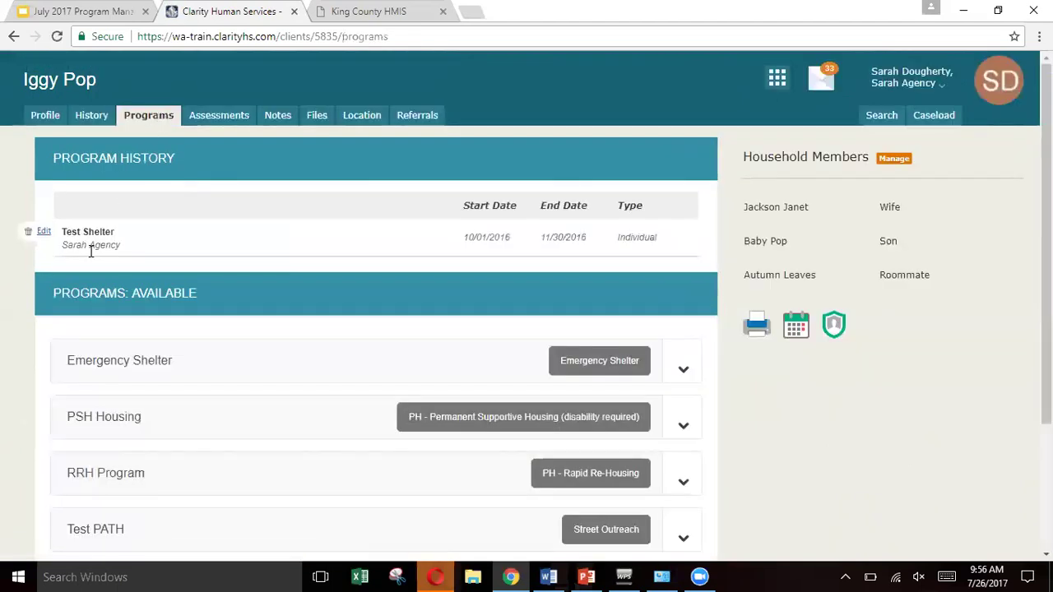
{"action": "left_click", "coordinate": [44, 234]}
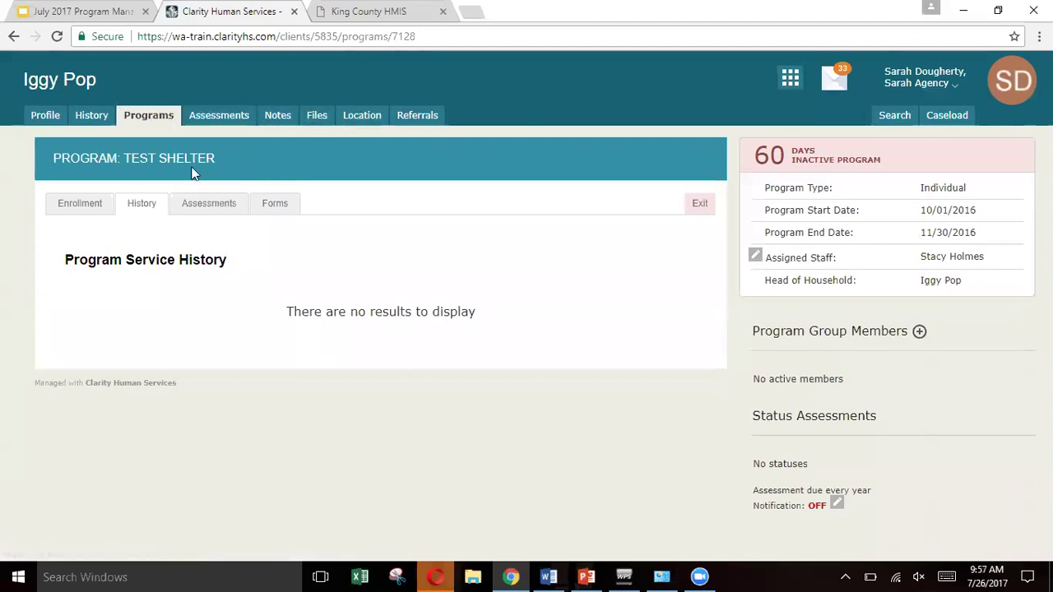
{"action": "left_click", "coordinate": [147, 114]}
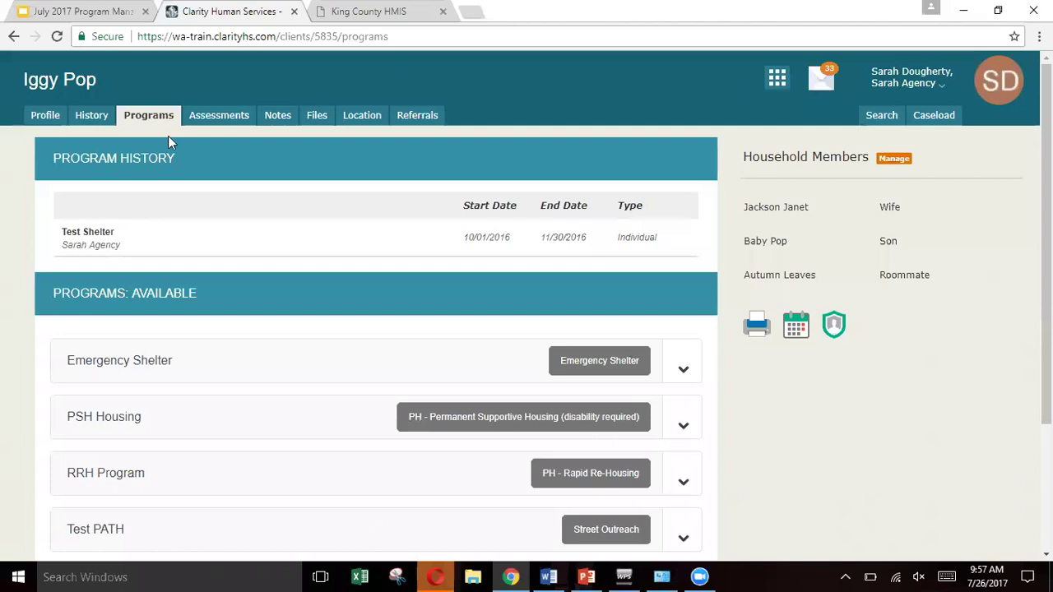
{"action": "mouse_move", "coordinate": [102, 235]}
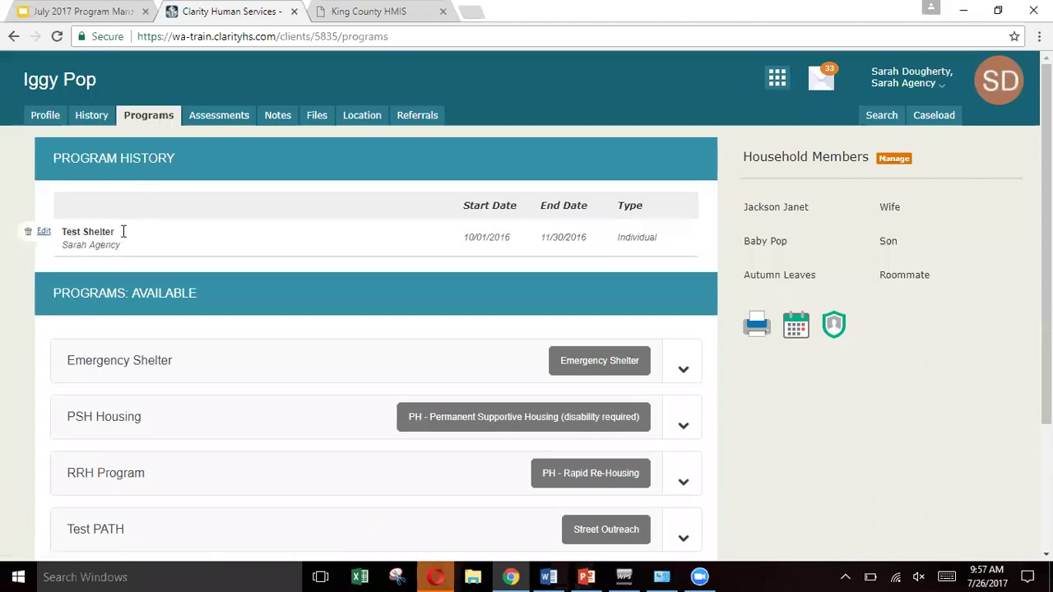
{"action": "left_click", "coordinate": [44, 234]}
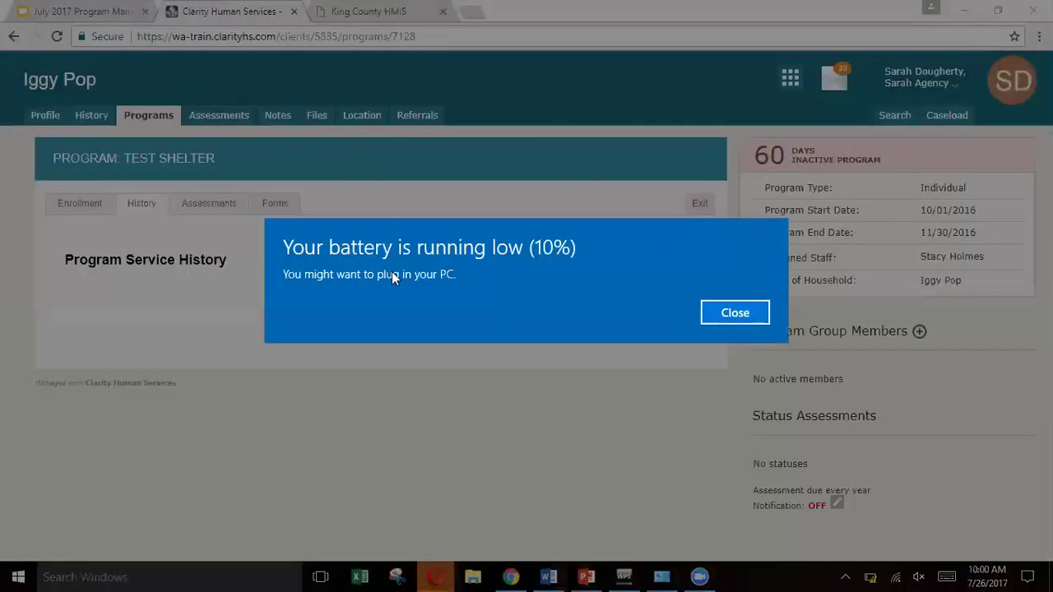
{"action": "left_click", "coordinate": [735, 312]}
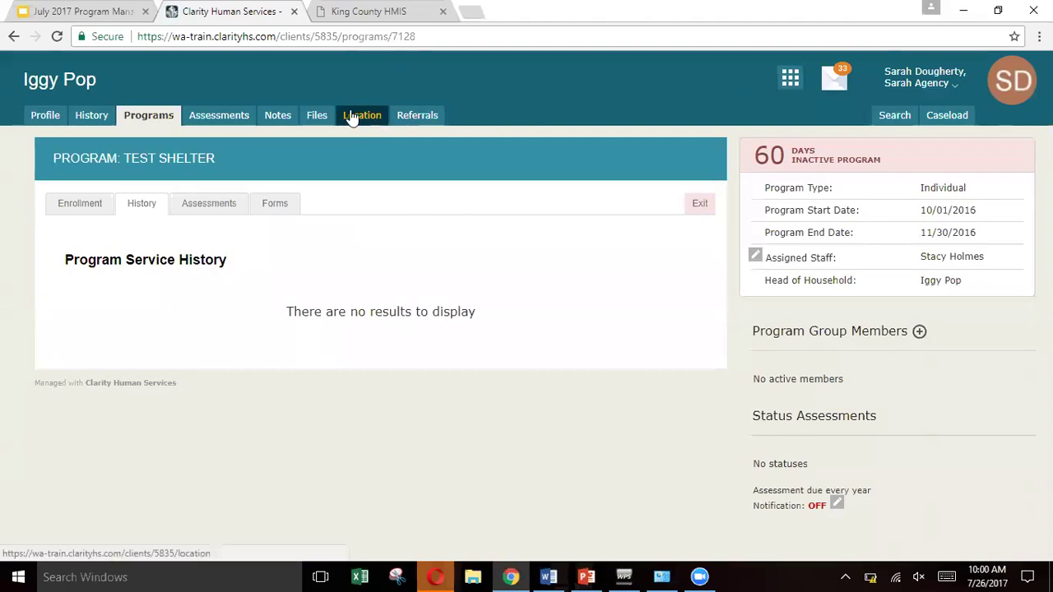
- Check the client's notes and public alerts, and open the report library by way of their profile
{"action": "left_click", "coordinate": [277, 116]}
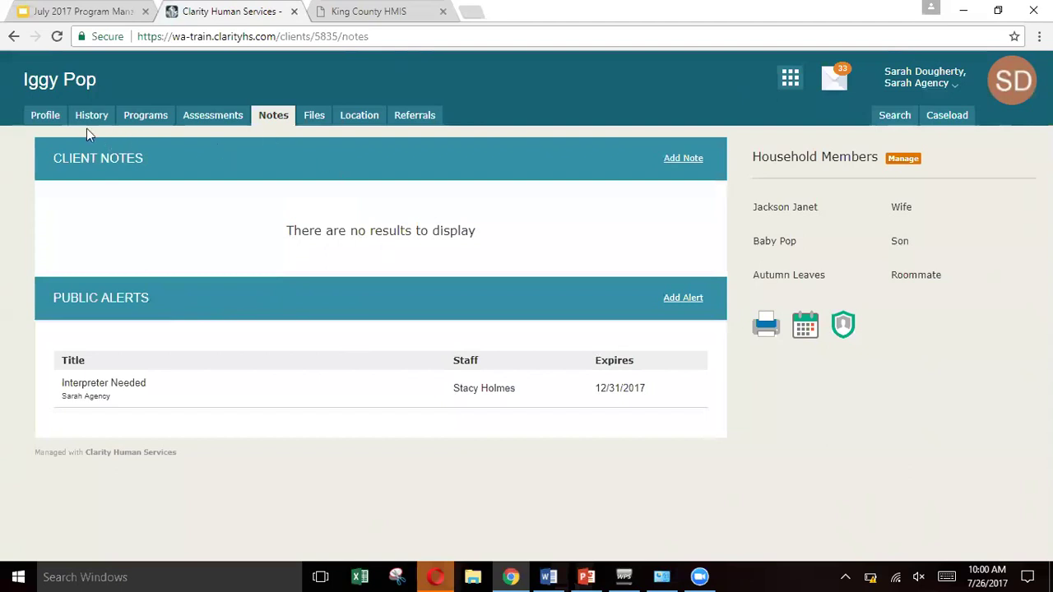
{"action": "left_click", "coordinate": [46, 115]}
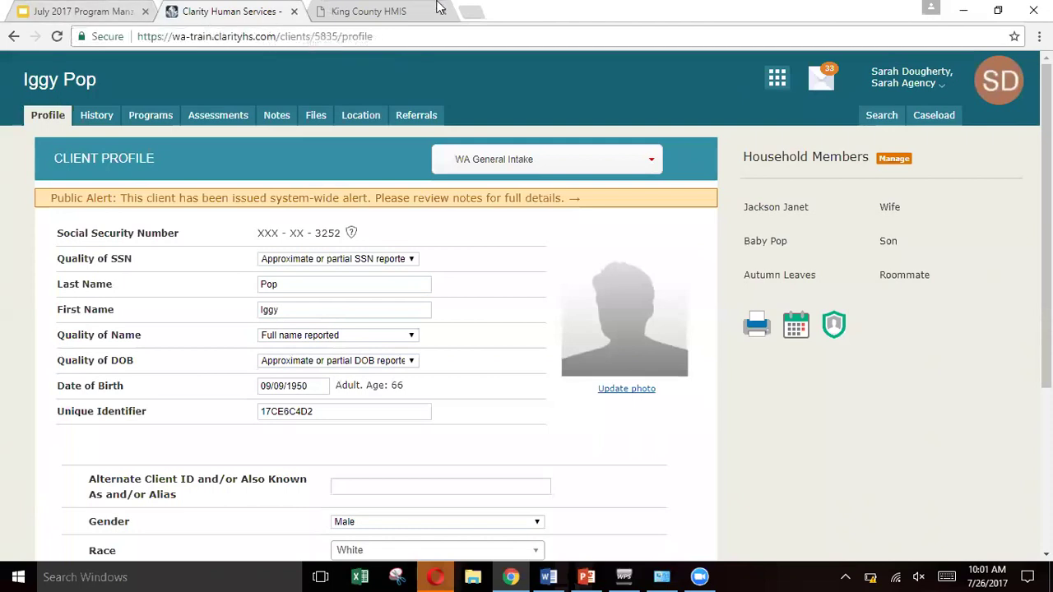
{"action": "left_click", "coordinate": [776, 82]}
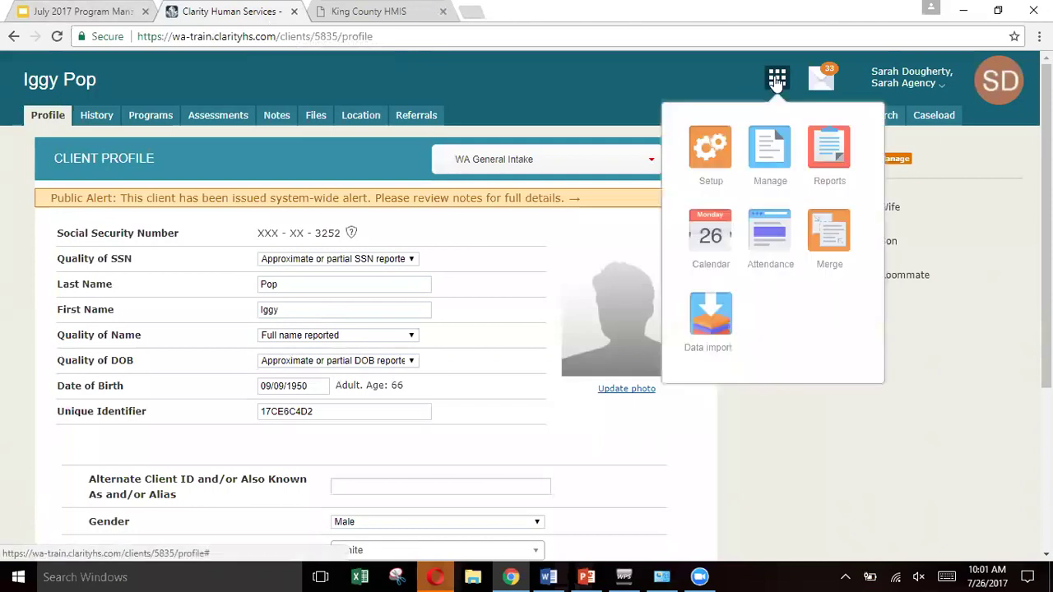
{"action": "left_click", "coordinate": [834, 158]}
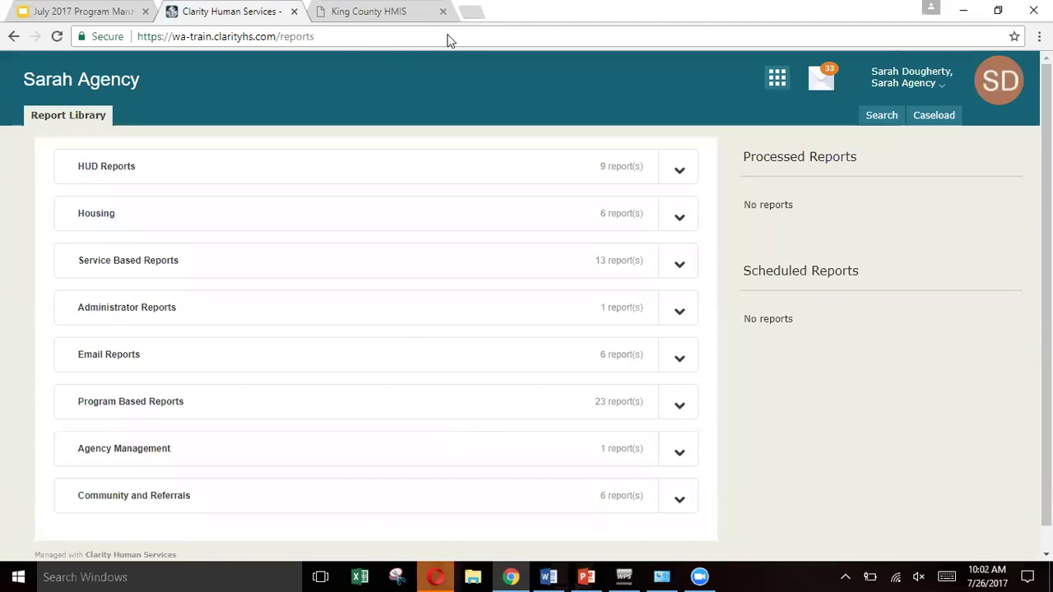
- Open get.clarityhs.help in a new browser tab and look through the help center's topic categories
{"action": "key", "text": "ctrl+t"}
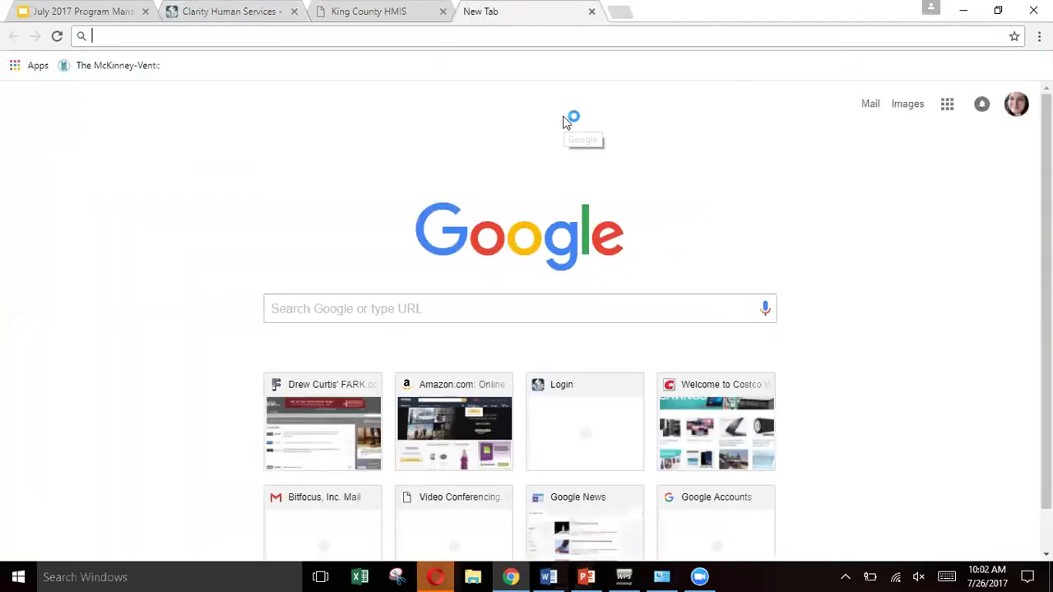
{"action": "type", "text": "get.l"}
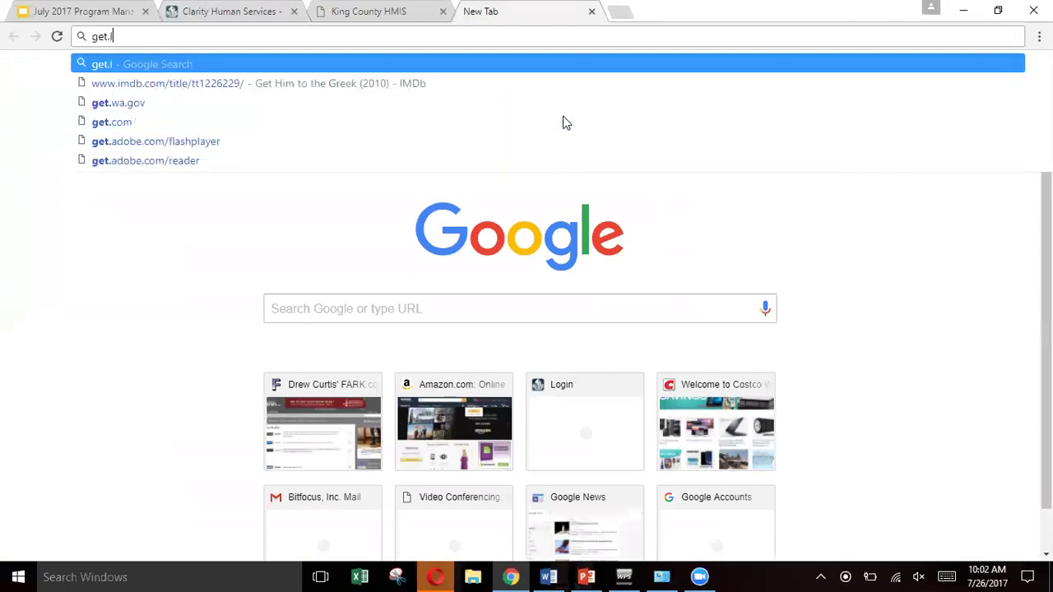
{"action": "key", "text": "BackSpace"}
{"action": "type", "text": "clarist"}
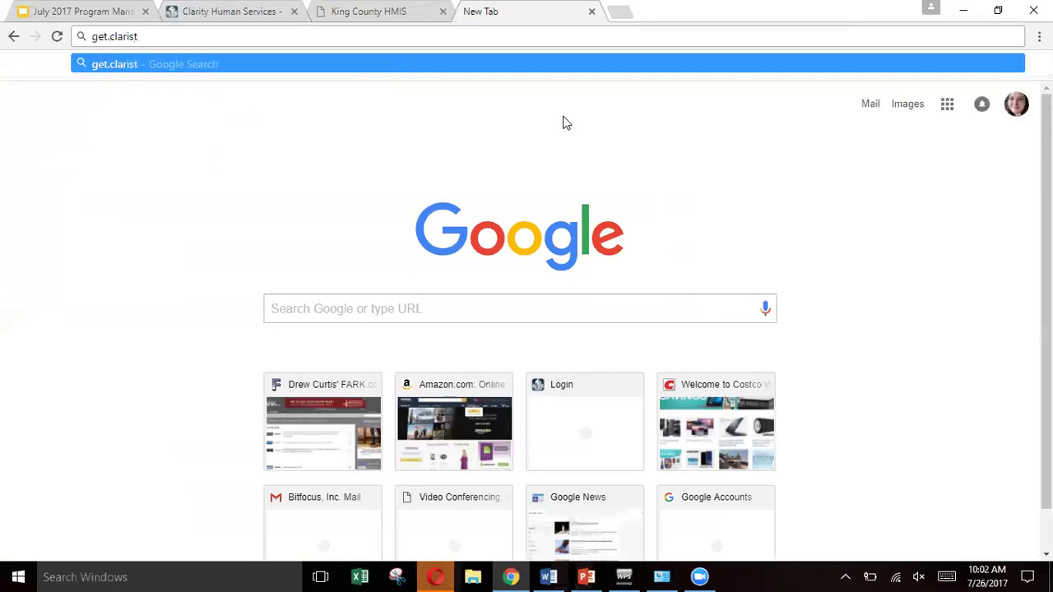
{"action": "key", "text": "BackSpace"}
{"action": "key", "text": "BackSpace"}
{"action": "type", "text": "tyhs."}
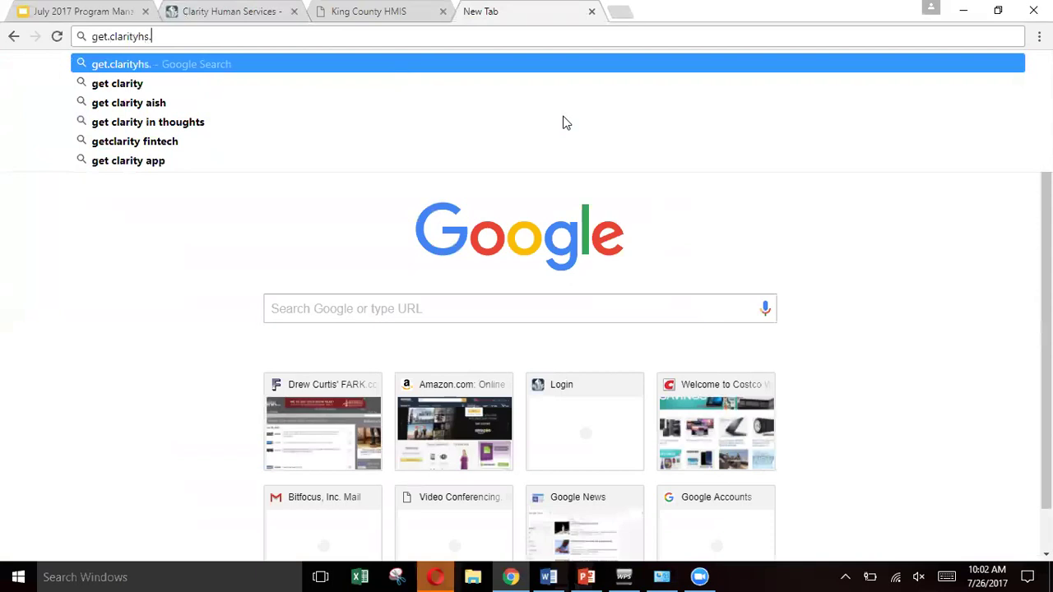
{"action": "type", "text": "h"}
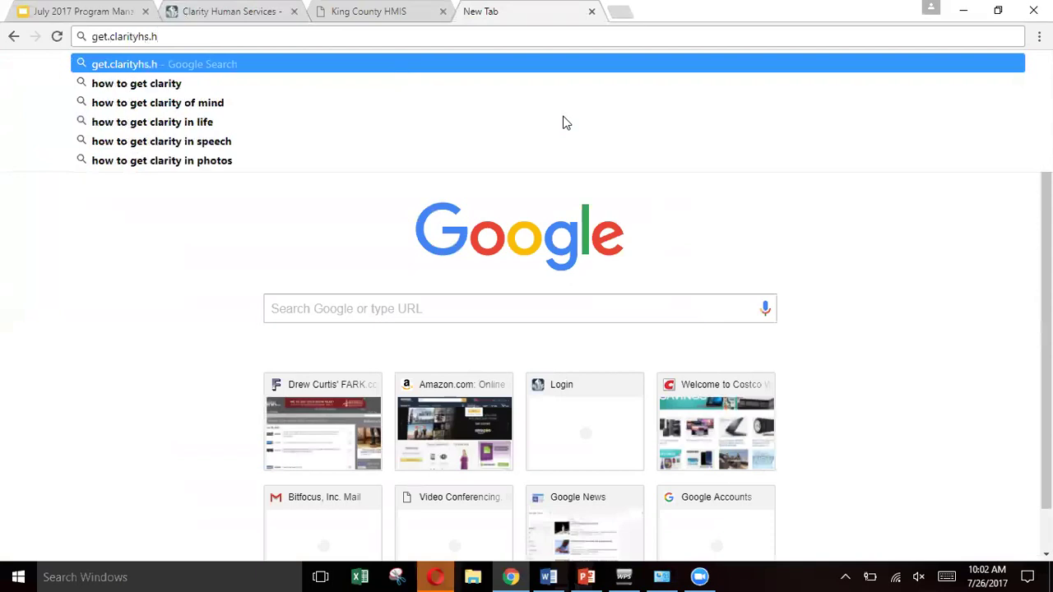
{"action": "type", "text": "elp"}
{"action": "key", "text": "Return"}
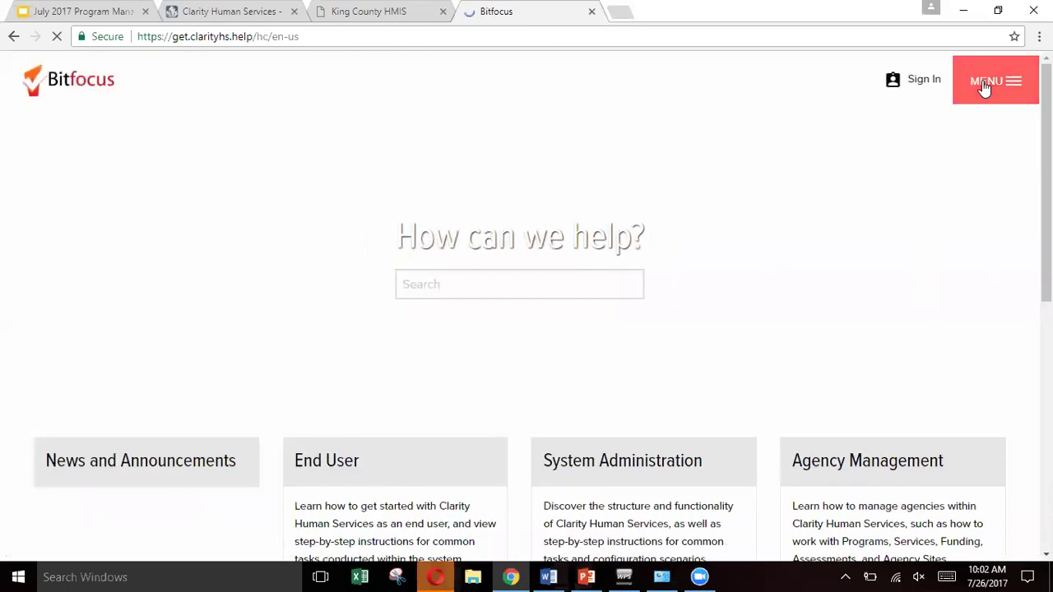
{"action": "scroll", "coordinate": [985, 88], "scroll_direction": "down", "scroll_amount": 2}
{"action": "scroll", "coordinate": [985, 87], "scroll_direction": "down", "scroll_amount": 3}
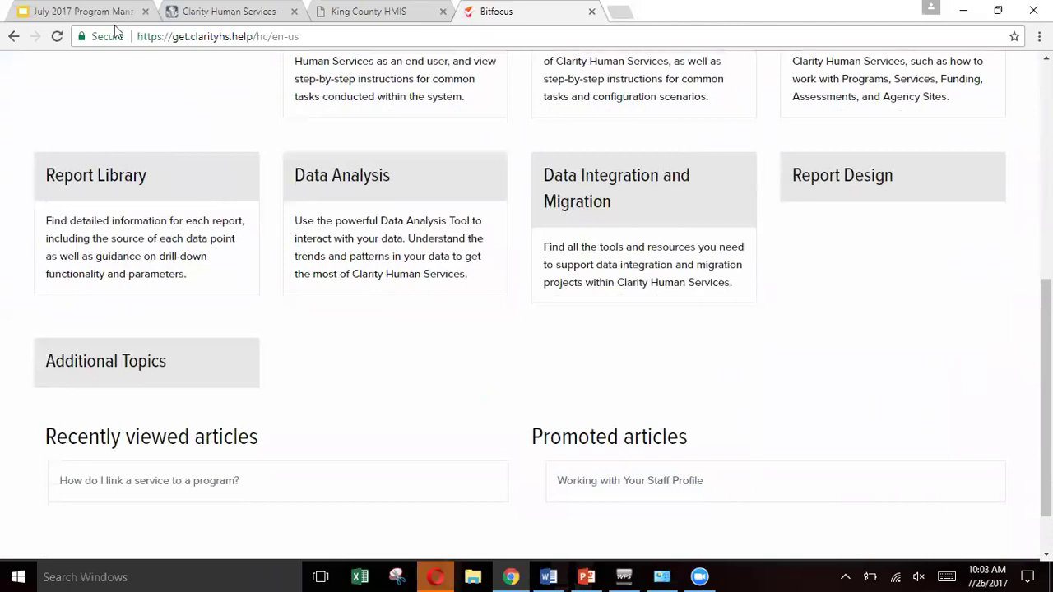
- Switch to the July 2017 Program Manager Slides in Google Slides, present from the Quick HMIS demo slide and advance one slide
{"action": "left_click", "coordinate": [78, 10]}
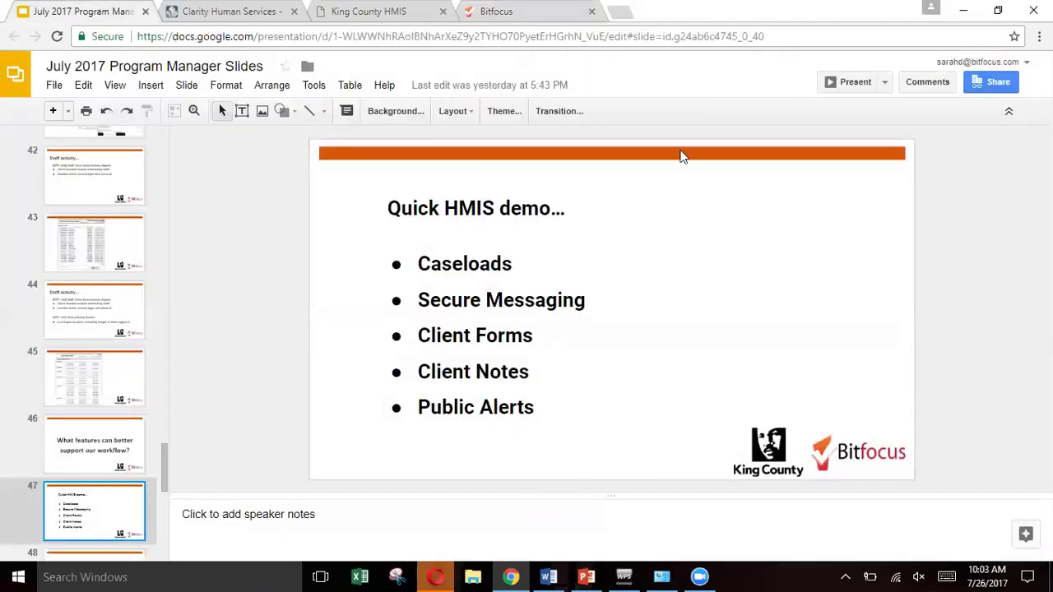
{"action": "left_click", "coordinate": [844, 85]}
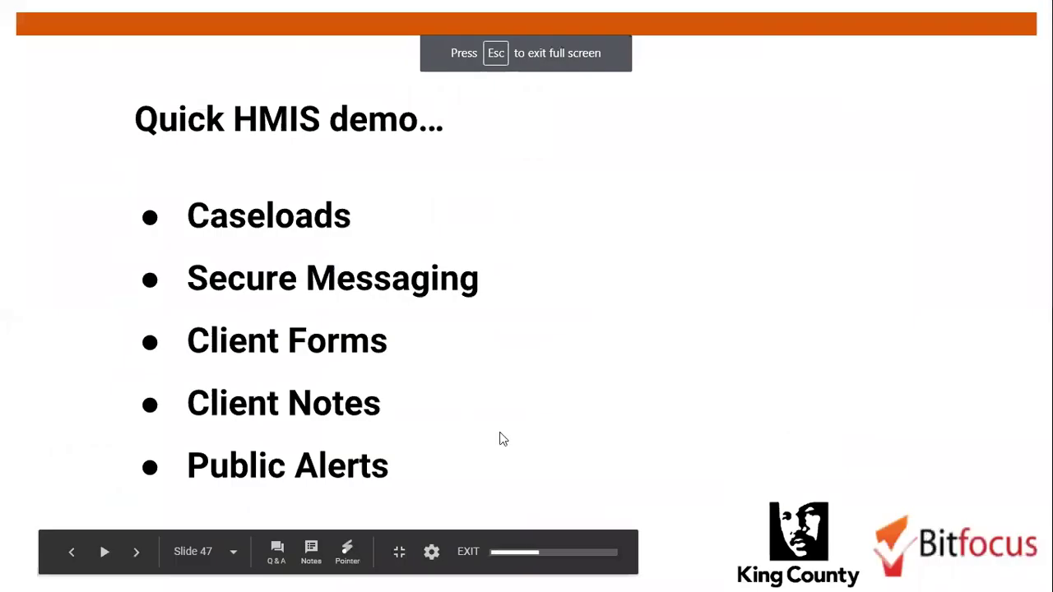
{"action": "left_click", "coordinate": [490, 383]}
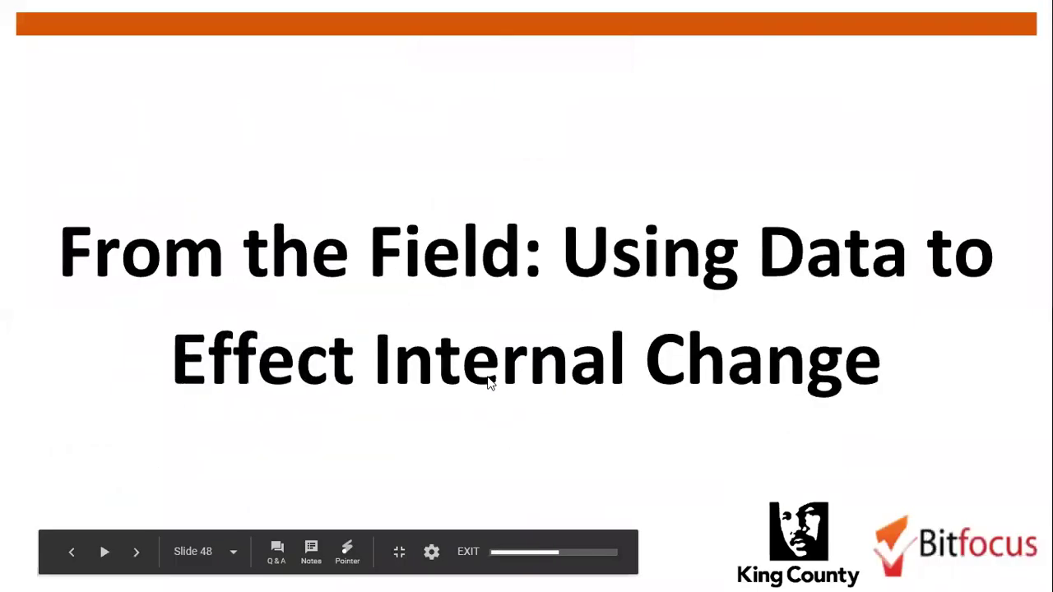